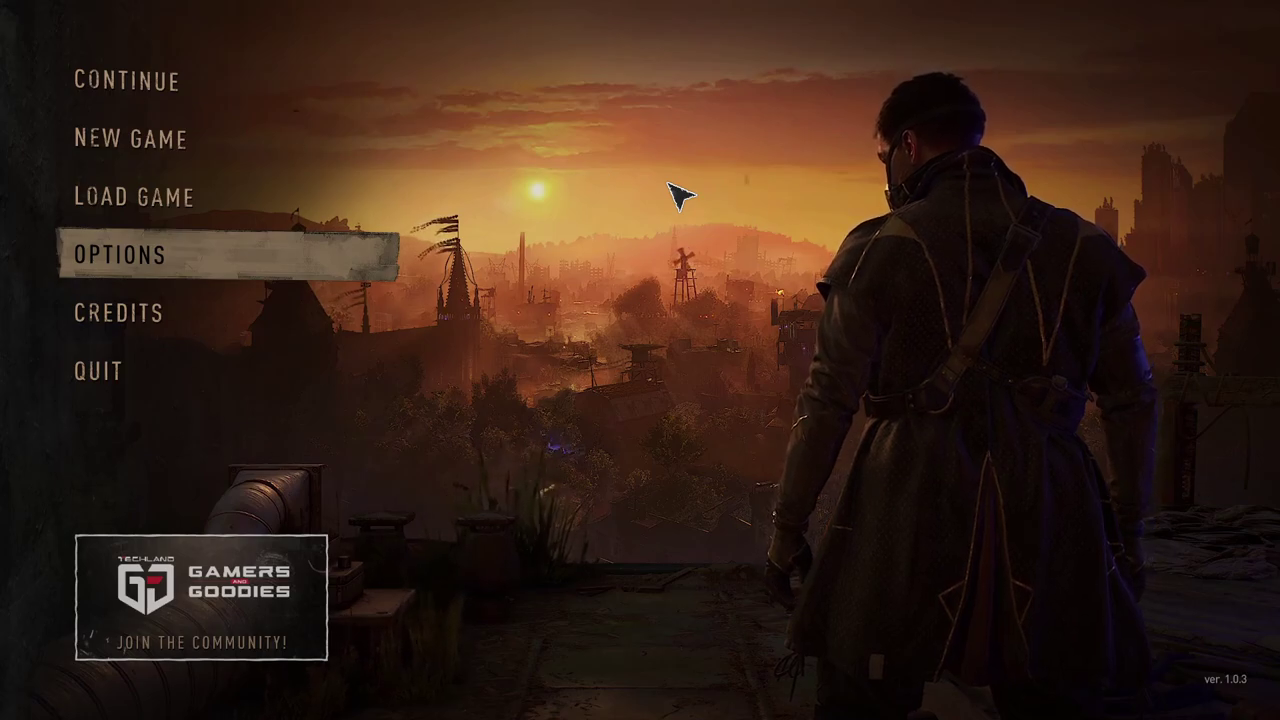
# Open the Keyboard and Mouse key bindings on the Actions category, where Survivor Sense shows Q.
pyautogui.click(80, 252)
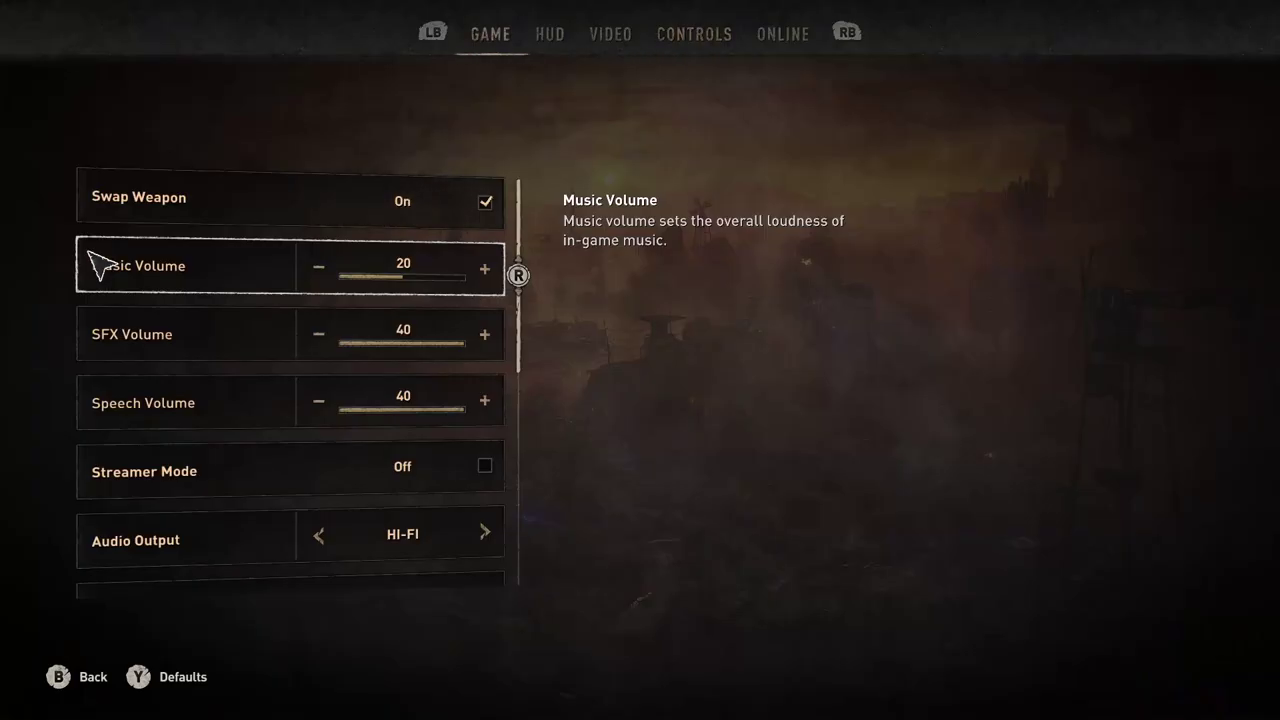
pyautogui.click(712, 38)
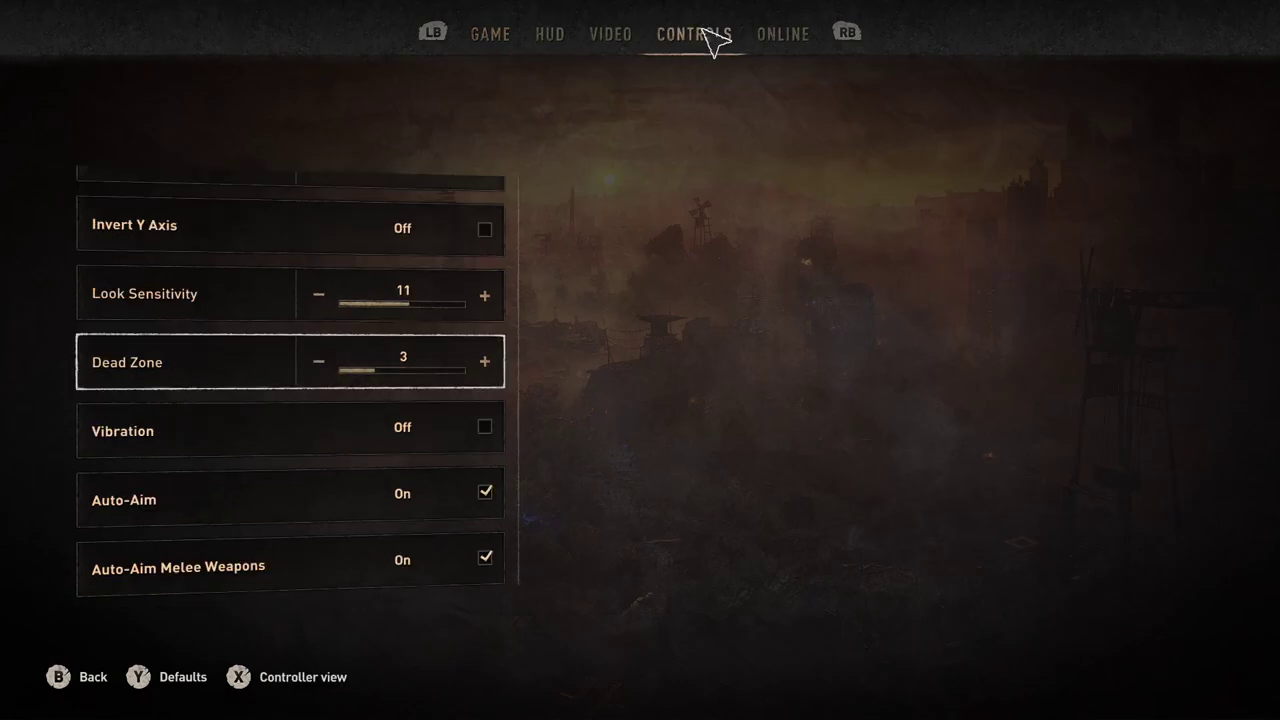
pyautogui.scroll(1, 400, 310)
pyautogui.click(482, 202)
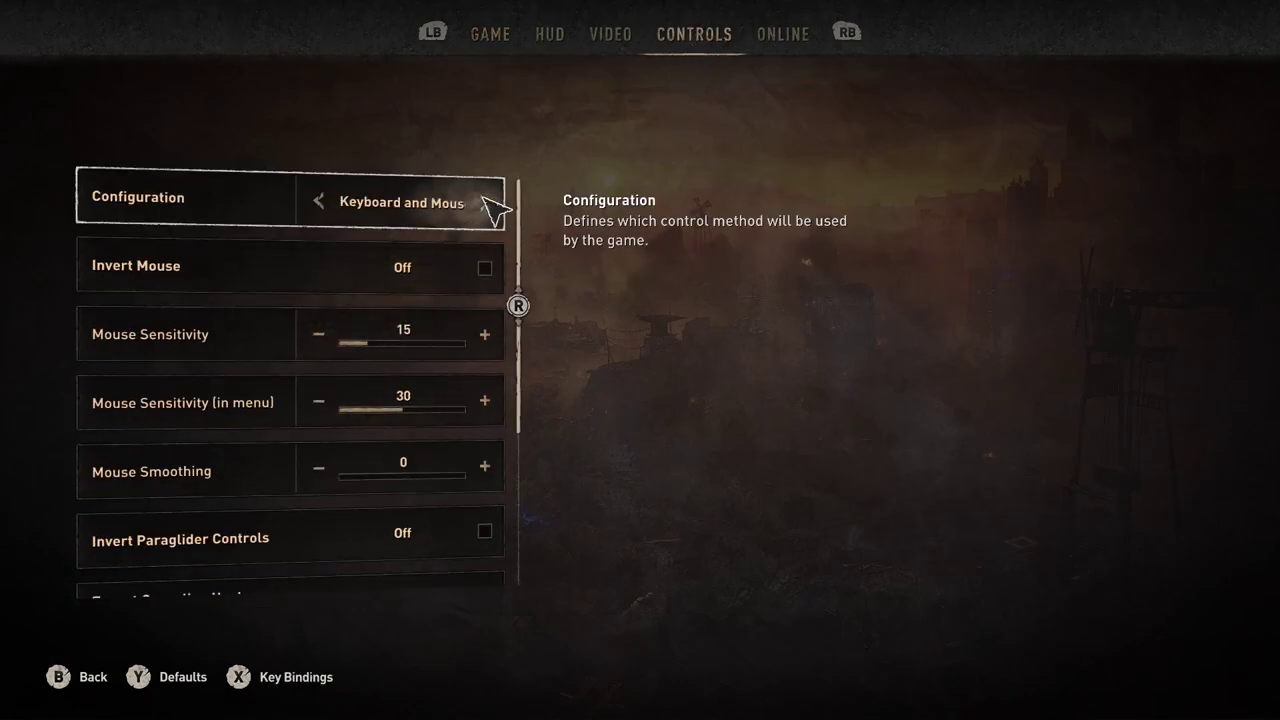
pyautogui.click(238, 680)
pyautogui.scroll(-3, 405, 415)
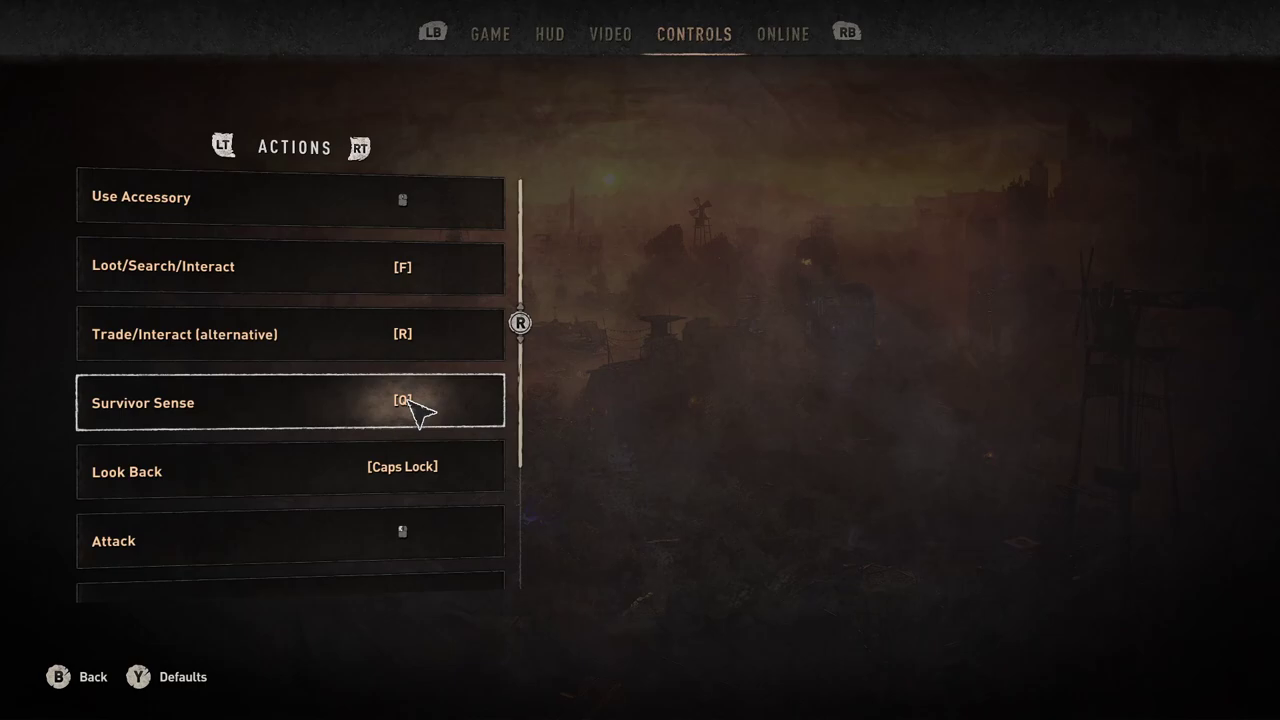
# Rebind Survivor Sense from Q to a mouse side button, shown as B4089 on Mouse.
pyautogui.click(410, 400)
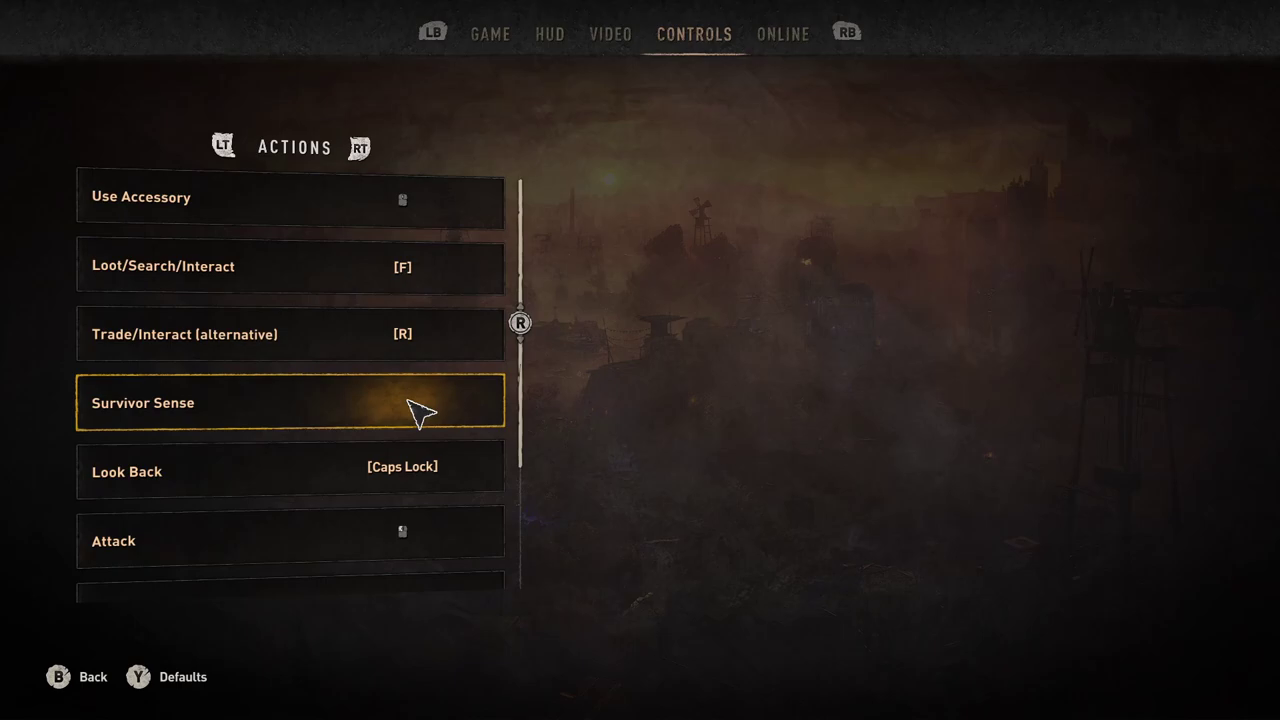
pyautogui.press('q')
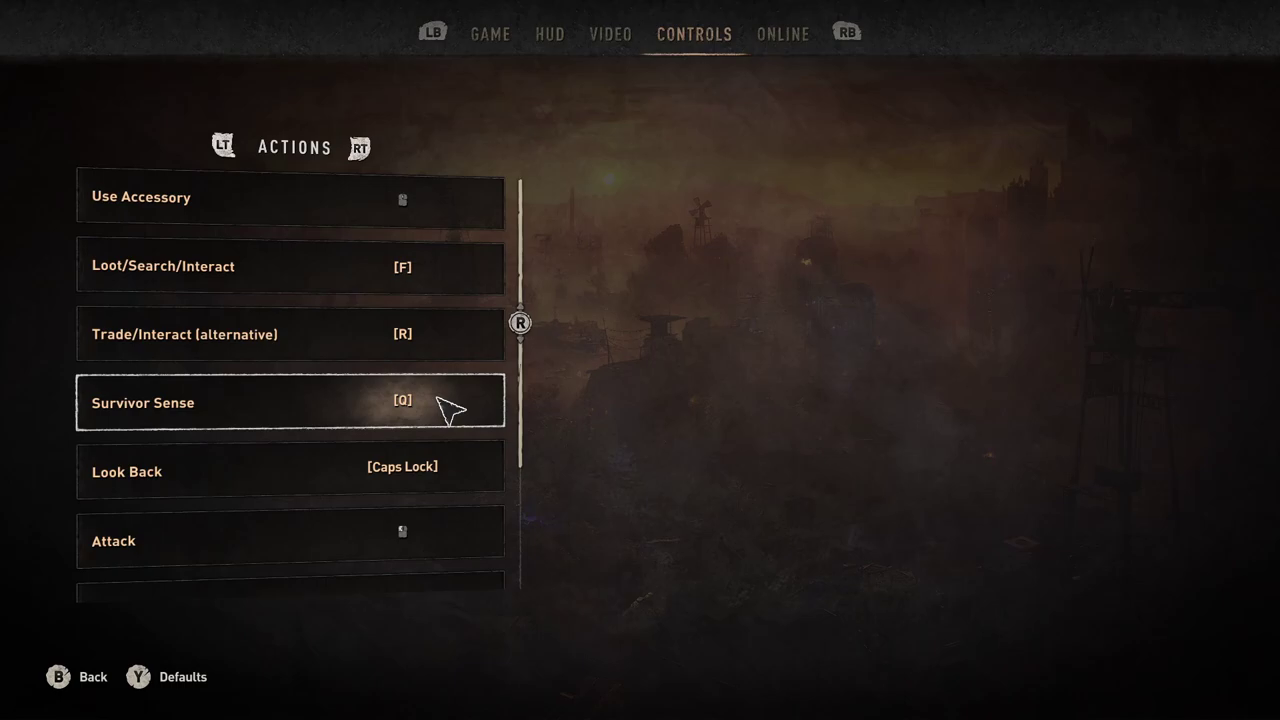
pyautogui.click(408, 401)
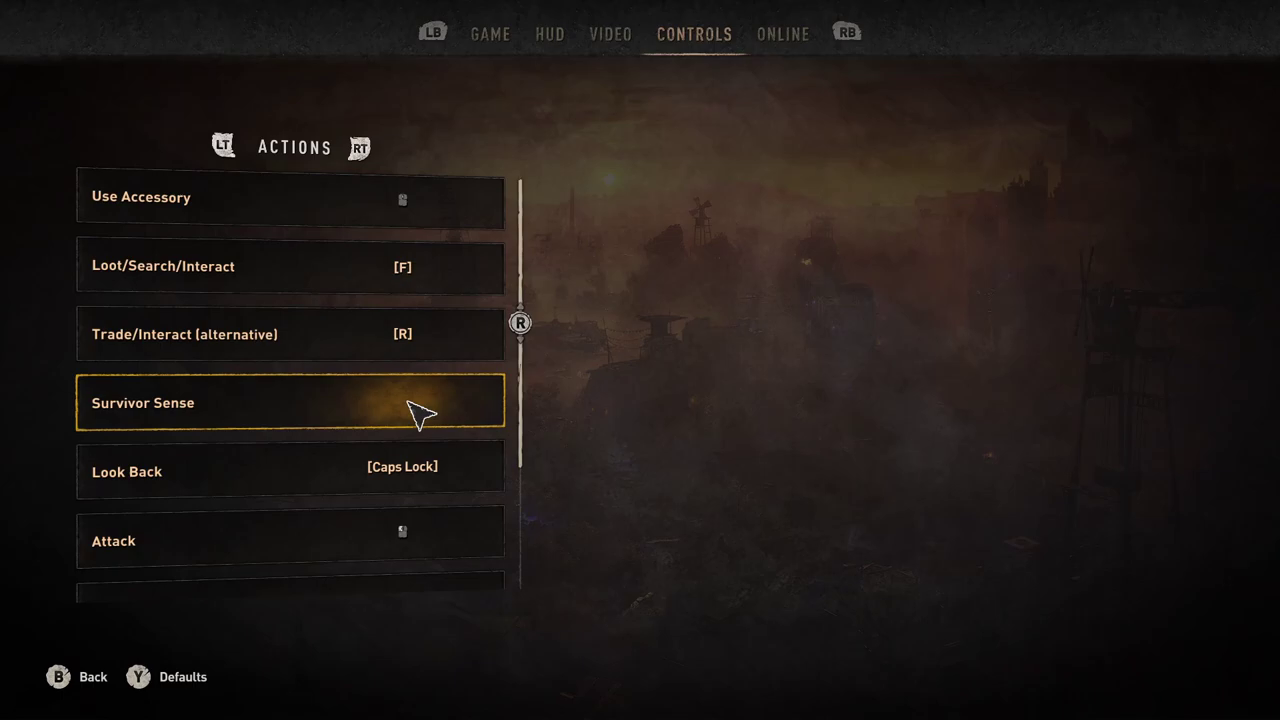
pyautogui.click(420, 412)
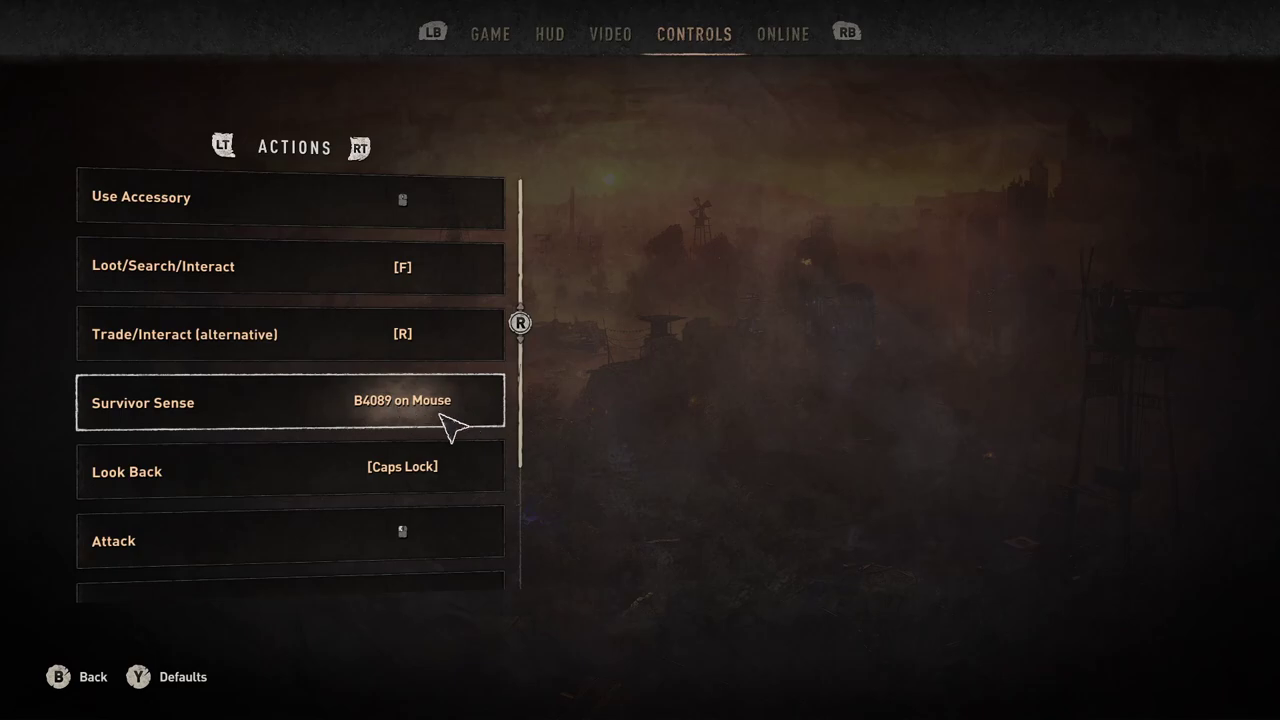
# Leave the key bindings, confirm saving the changes, and reopen the Controls options.
pyautogui.press('Escape')
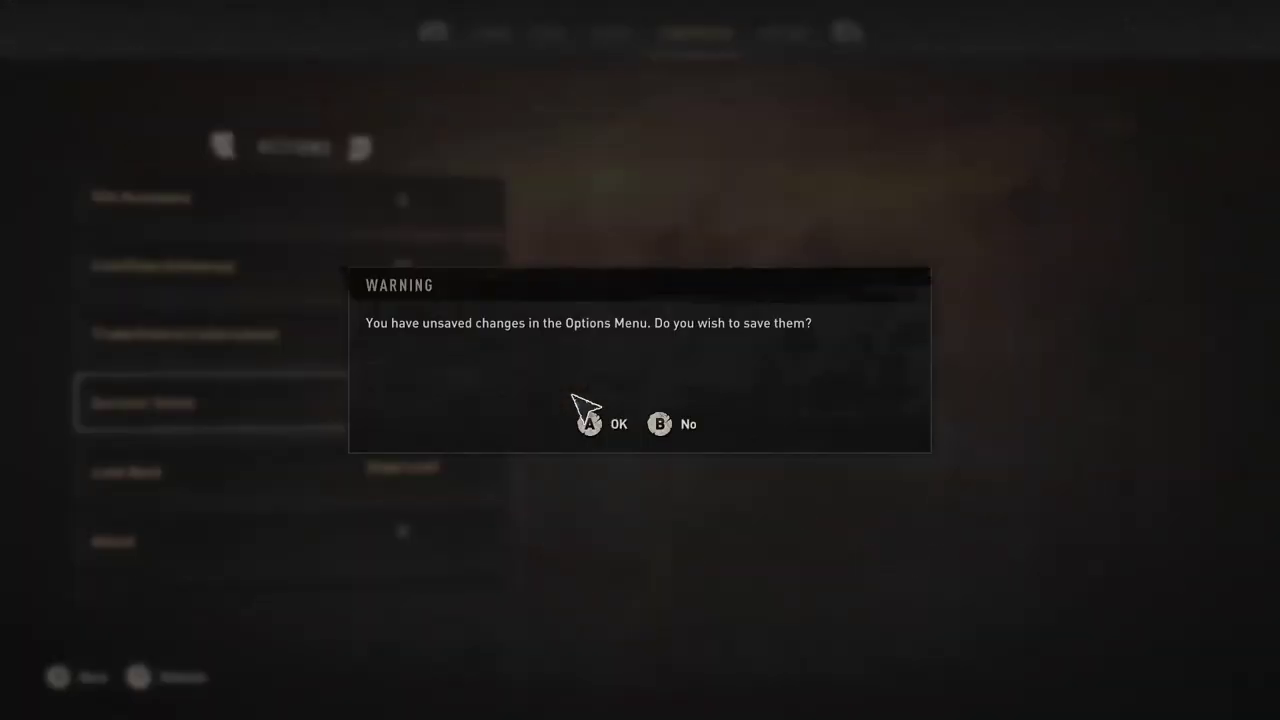
pyautogui.click(597, 432)
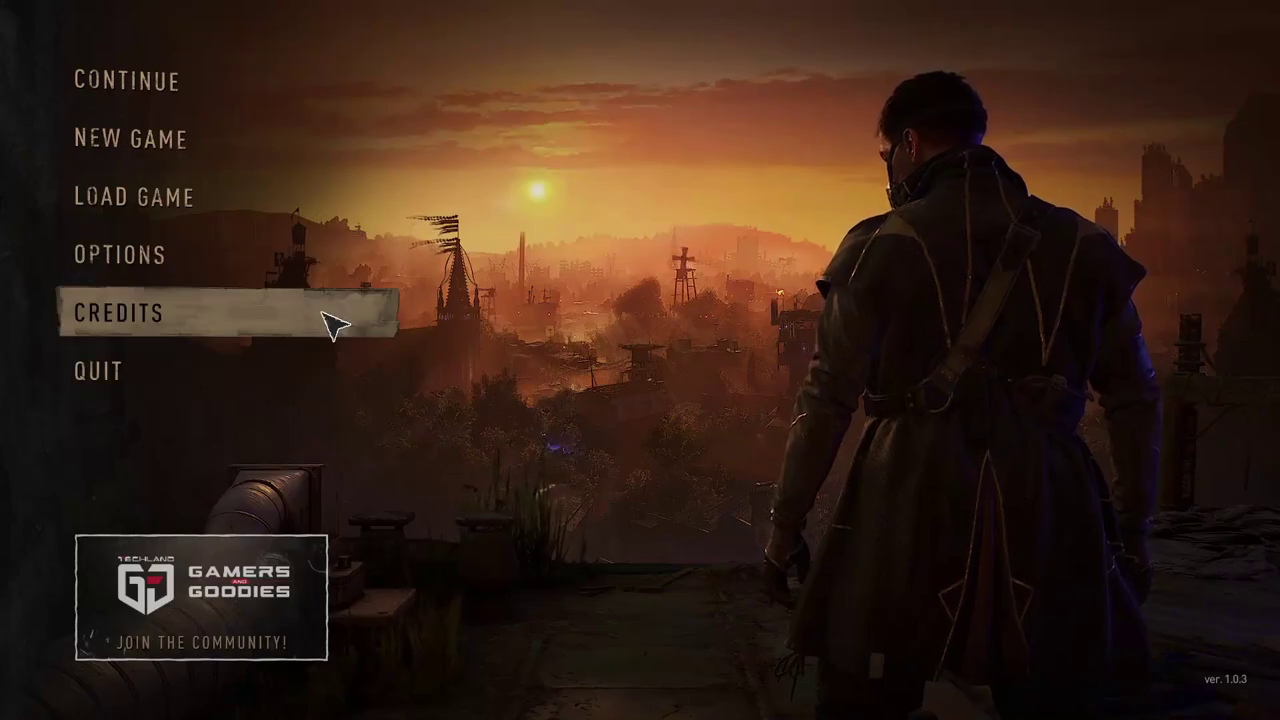
pyautogui.click(240, 252)
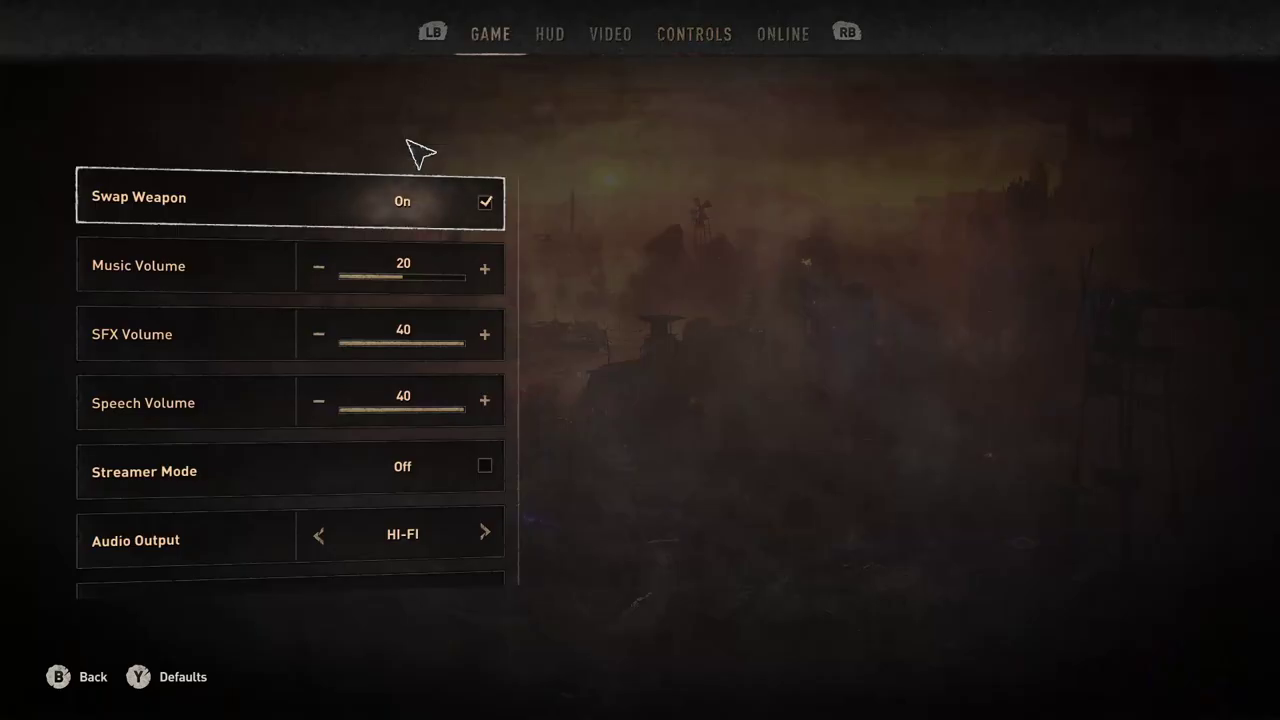
pyautogui.click(700, 36)
# Reopen the Keyboard and Mouse Actions bindings, where Survivor Sense is back to Q.
pyautogui.scroll(5, 406, 251)
pyautogui.click(484, 200)
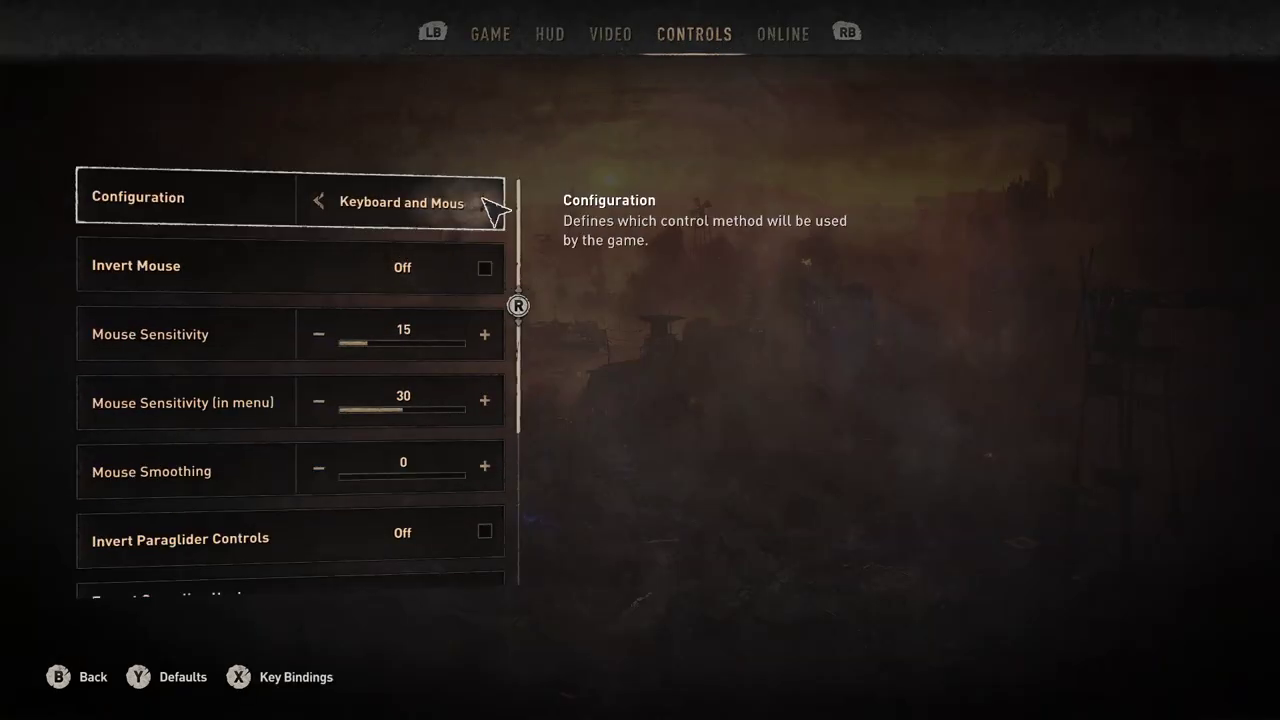
pyautogui.click(238, 677)
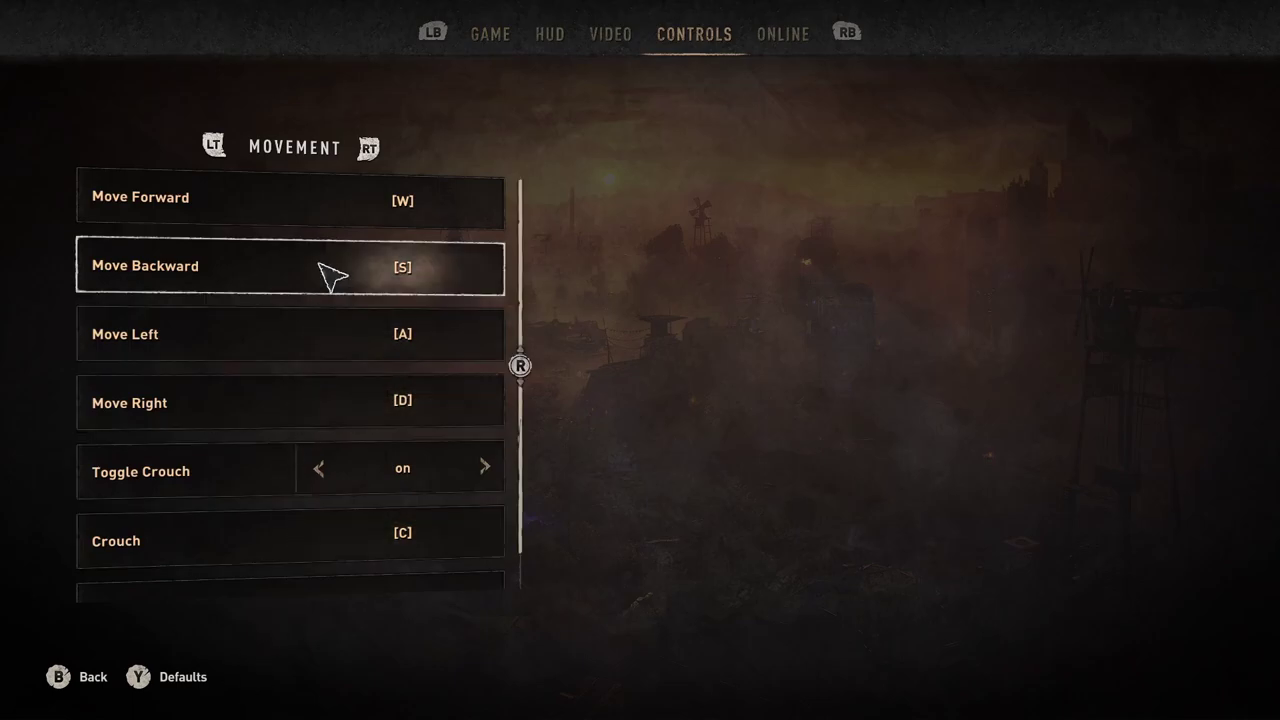
pyautogui.click(372, 149)
pyautogui.click(372, 150)
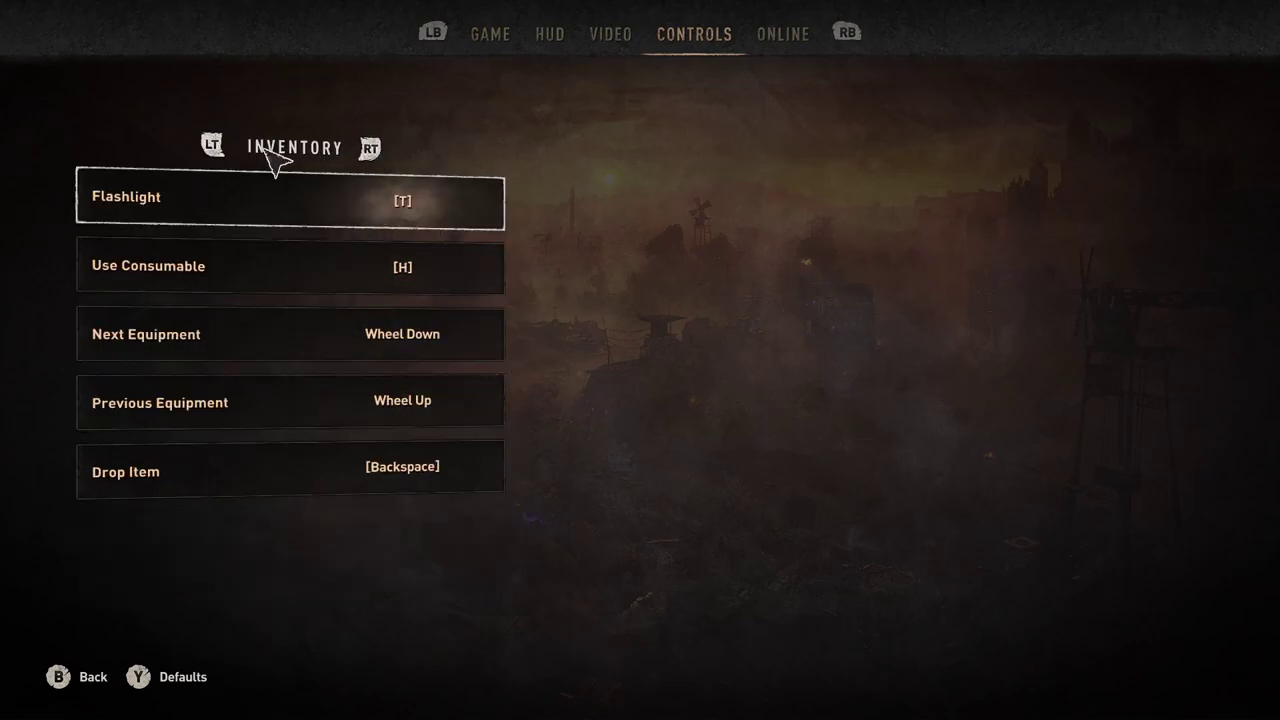
pyautogui.click(211, 149)
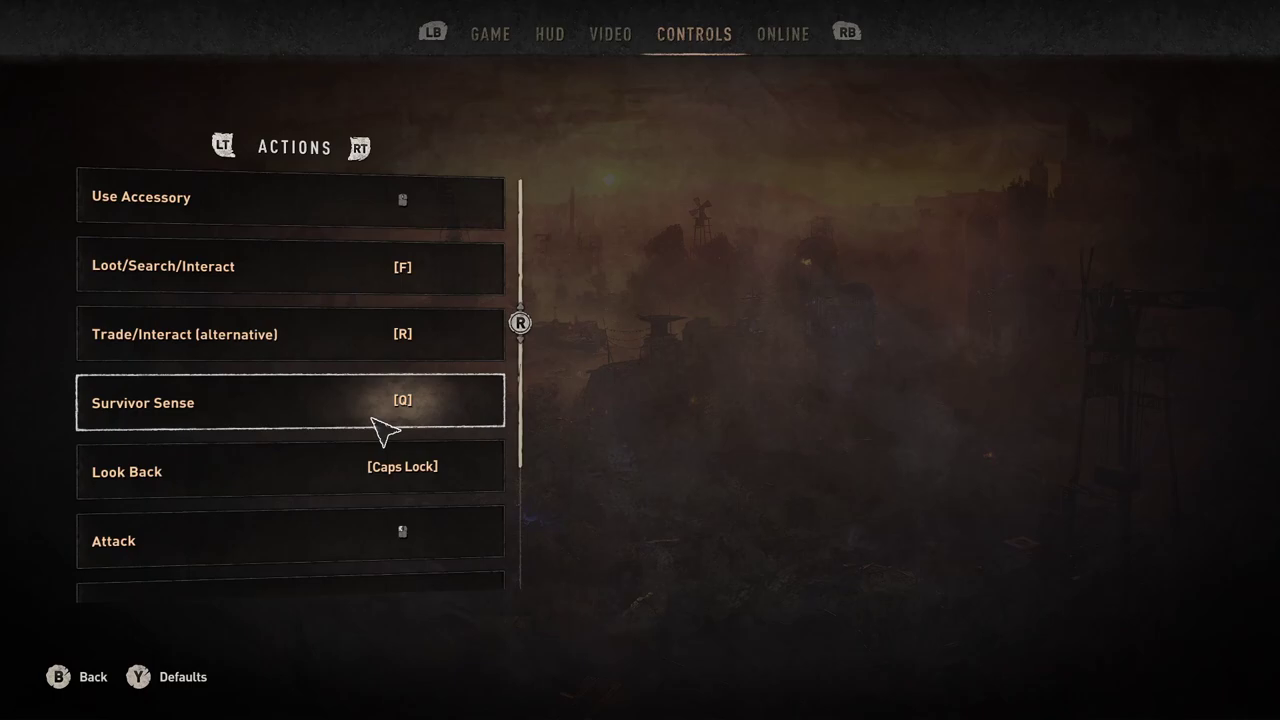
# Bind Survivor Sense to mouse button B5 and back out to the main menu.
pyautogui.click(418, 410)
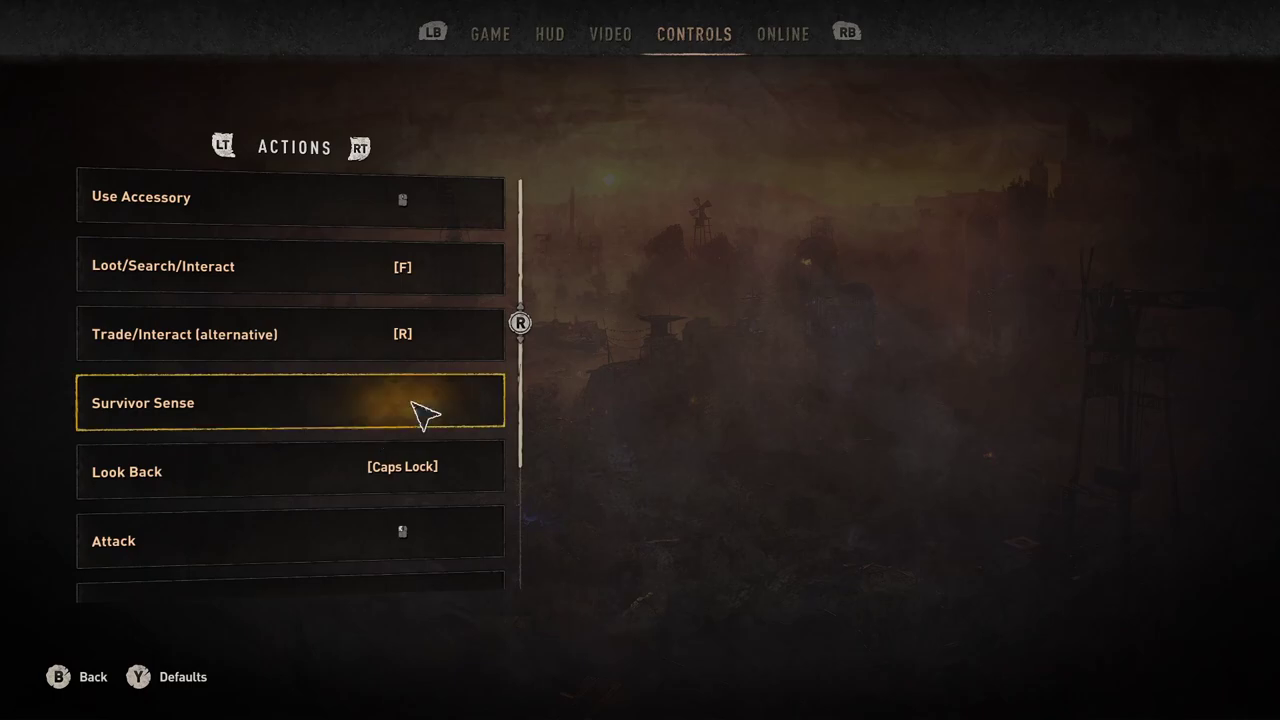
pyautogui.scroll(-1, 422, 410)
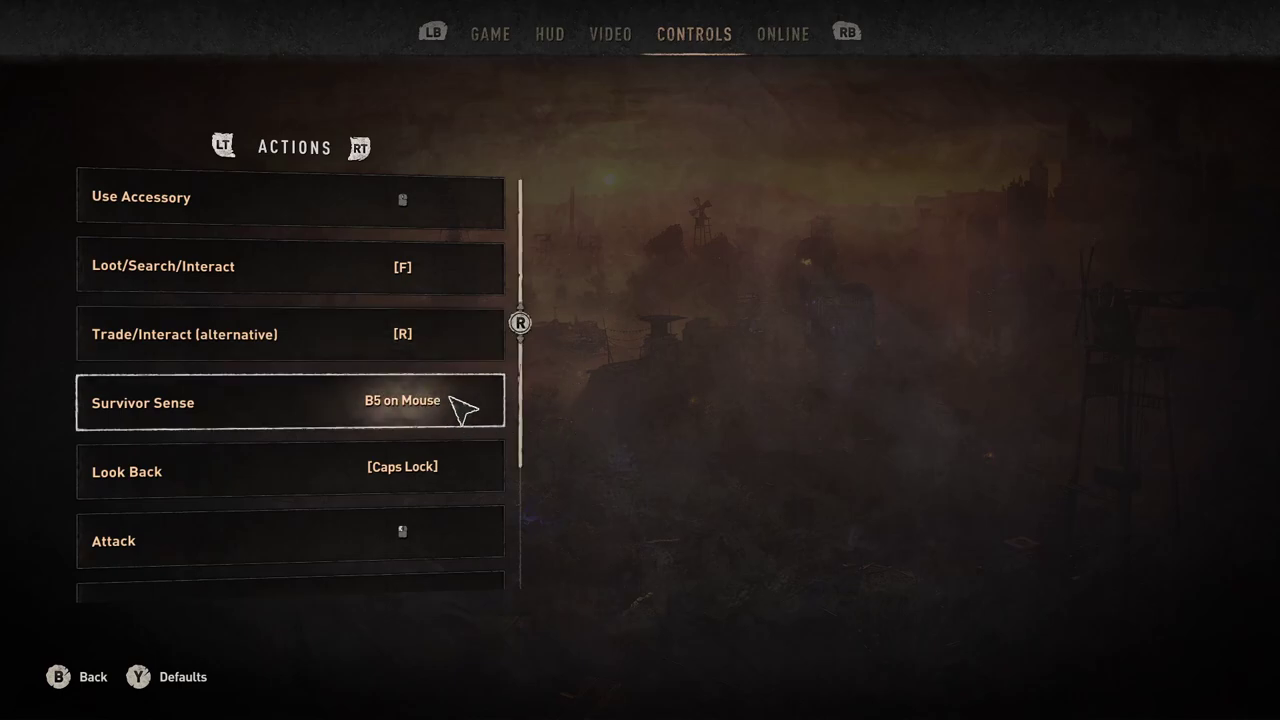
pyautogui.press('Escape')
pyautogui.press('Escape')
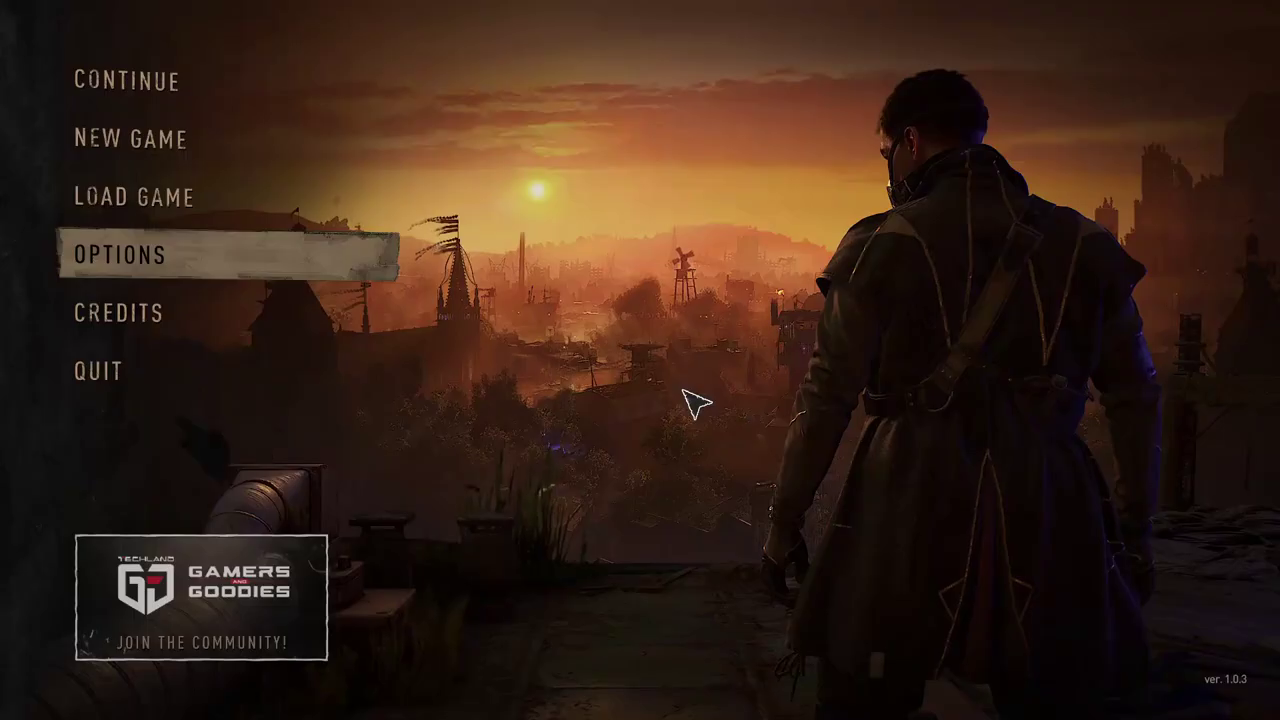
# Reopen the Keyboard and Mouse Actions bindings, where Survivor Sense reads Q instead of B5.
pyautogui.click(168, 264)
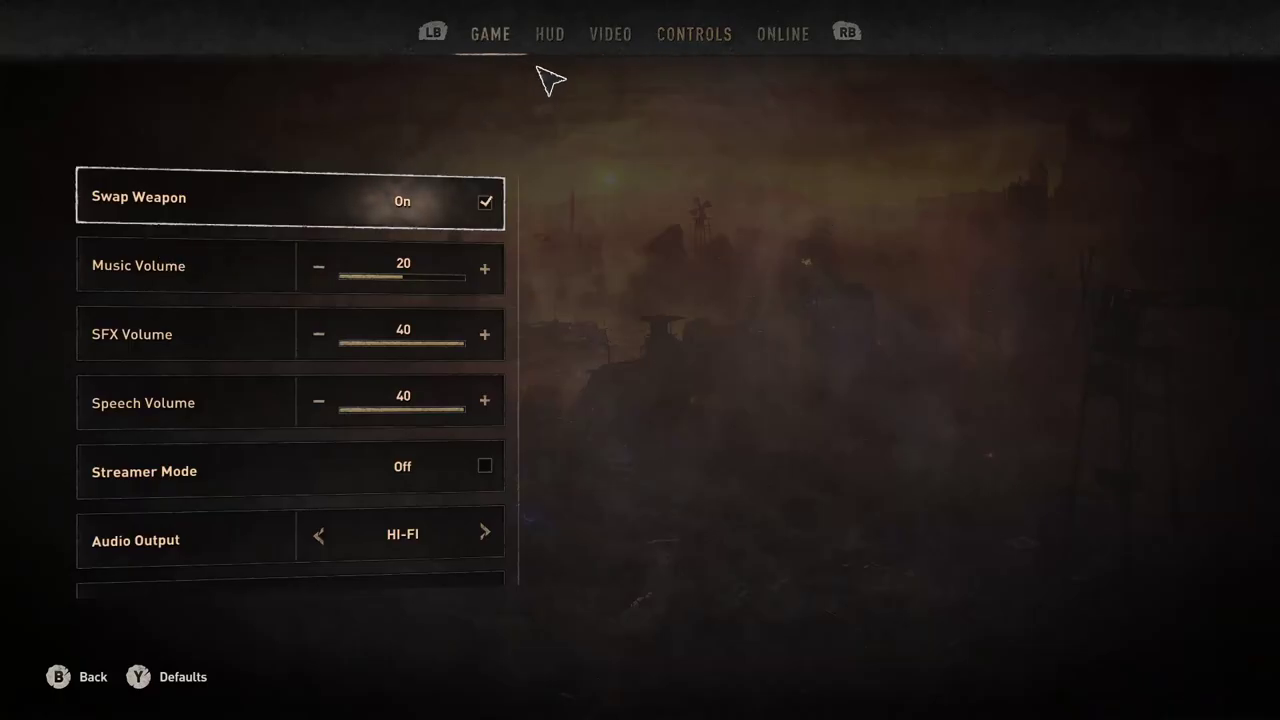
pyautogui.click(692, 38)
pyautogui.click(484, 203)
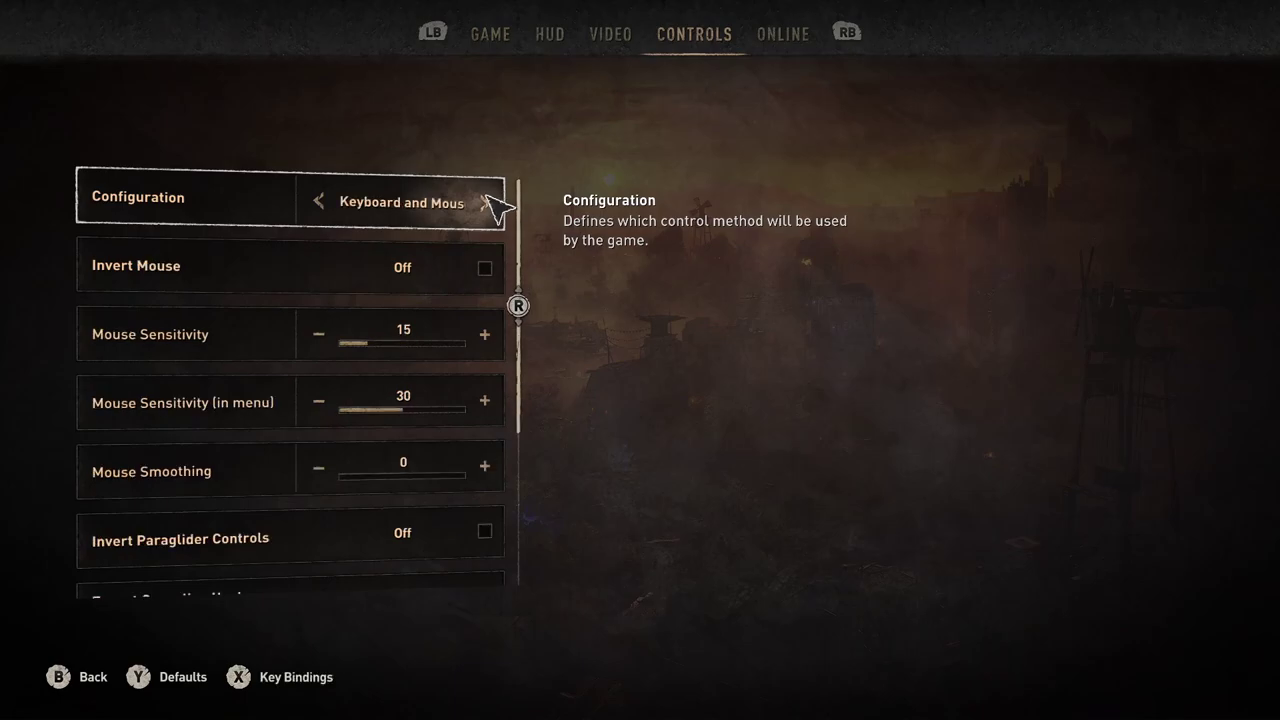
pyautogui.click(258, 679)
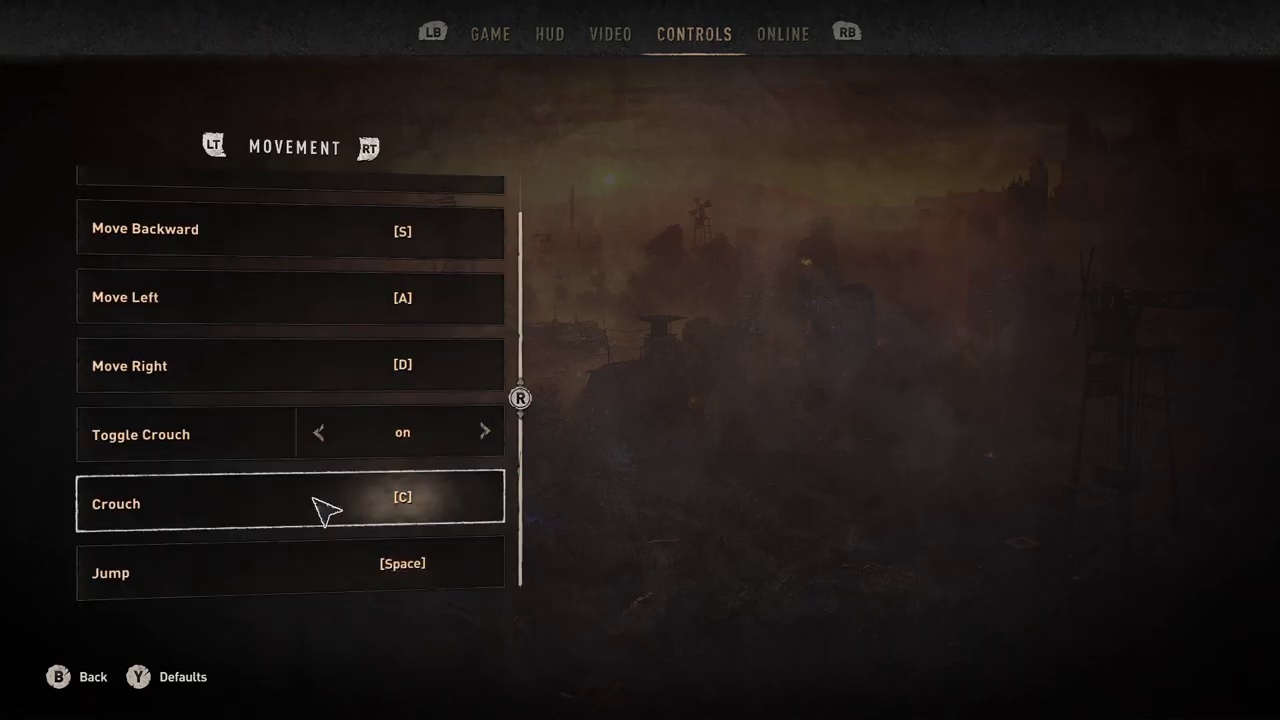
pyautogui.click(365, 145)
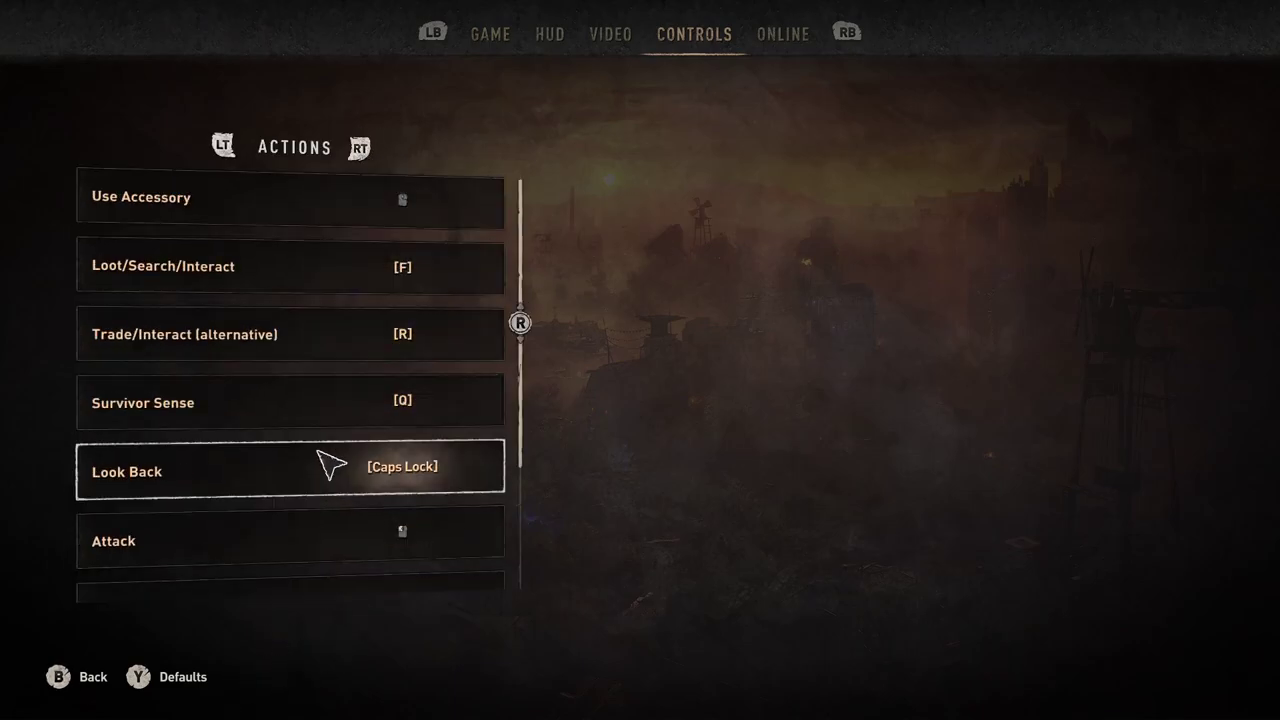
pyautogui.scroll(-1, 330, 470)
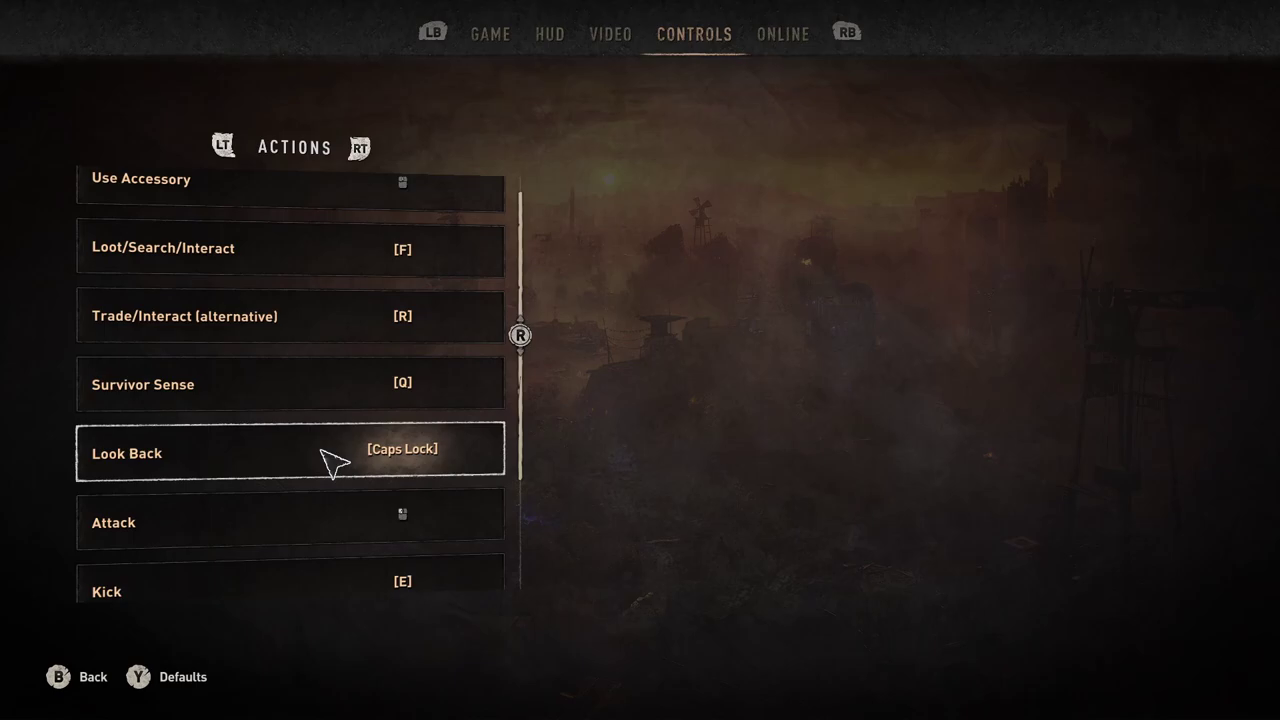
# Bind Survivor Sense to B5 on Mouse again and exit Options to the main menu.
pyautogui.click(409, 386)
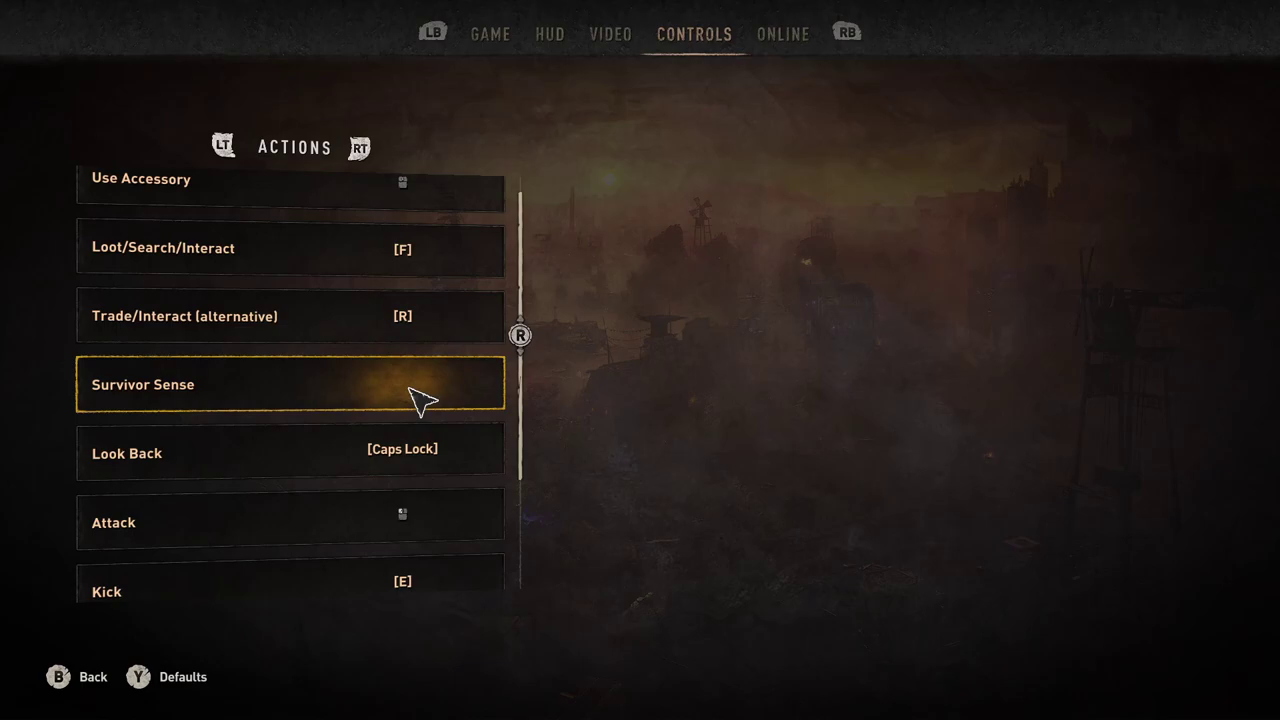
pyautogui.click(420, 398)
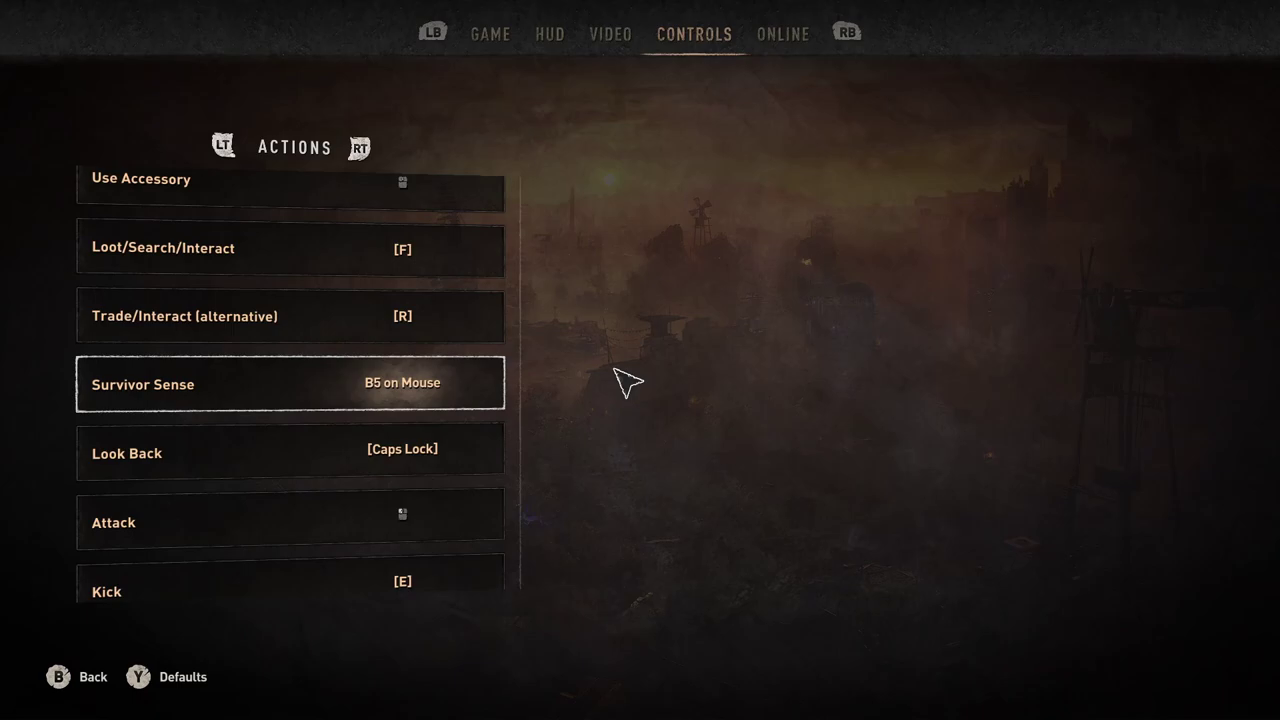
pyautogui.press('Escape')
pyautogui.press('Escape')
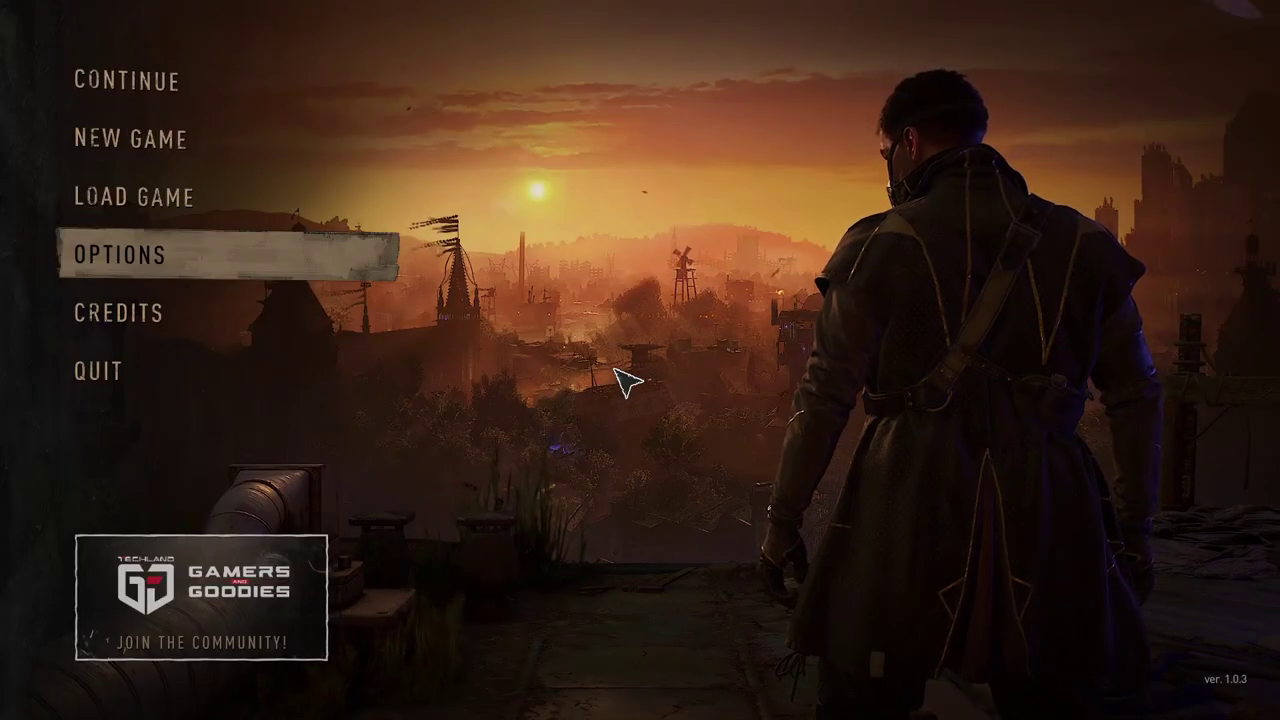